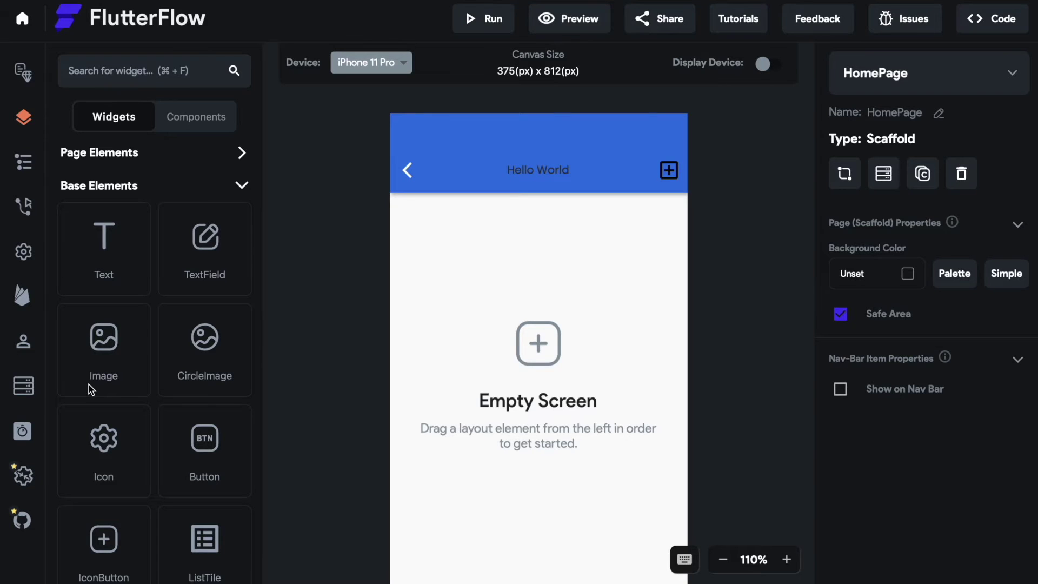
# - Add an Image widget to the empty HomePage and set its padding to 10 on all four sides
pyautogui.moveTo(101, 358); pyautogui.dragTo(490, 235)
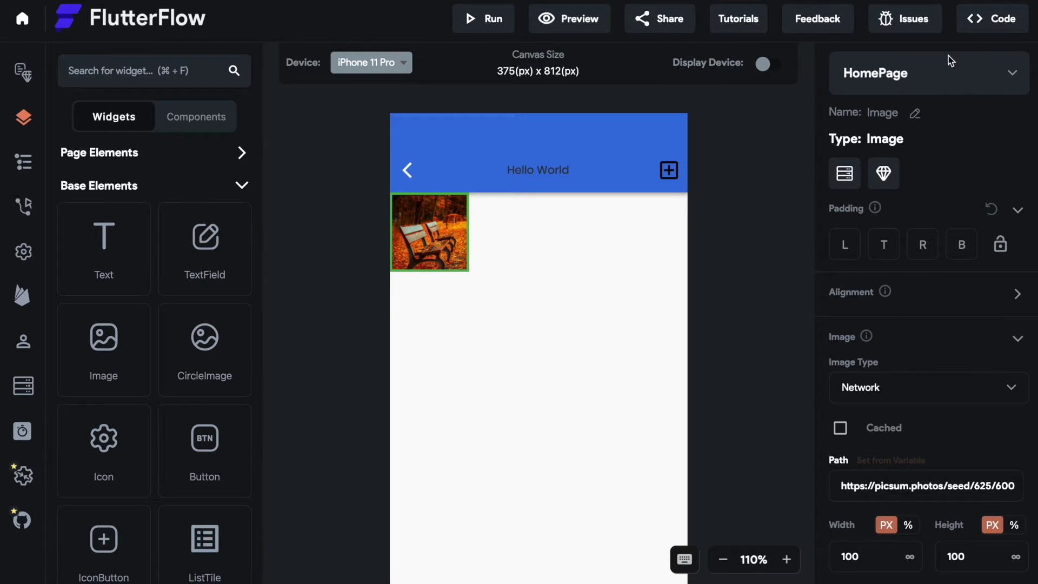
pyautogui.click(836, 249)
pyautogui.write('10')
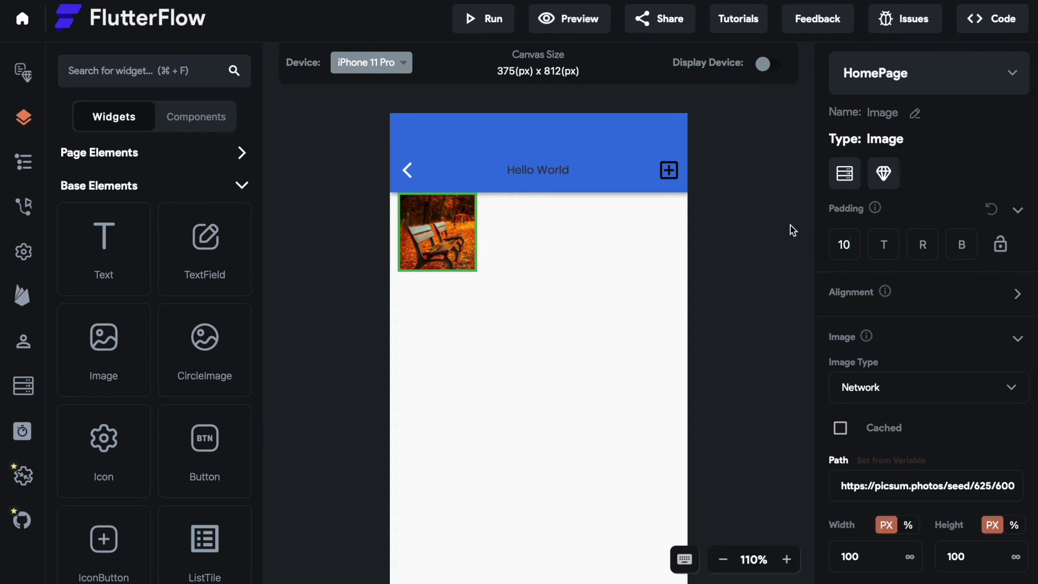
pyautogui.click(961, 249)
pyautogui.write('10')
pyautogui.click(890, 250)
pyautogui.write('10')
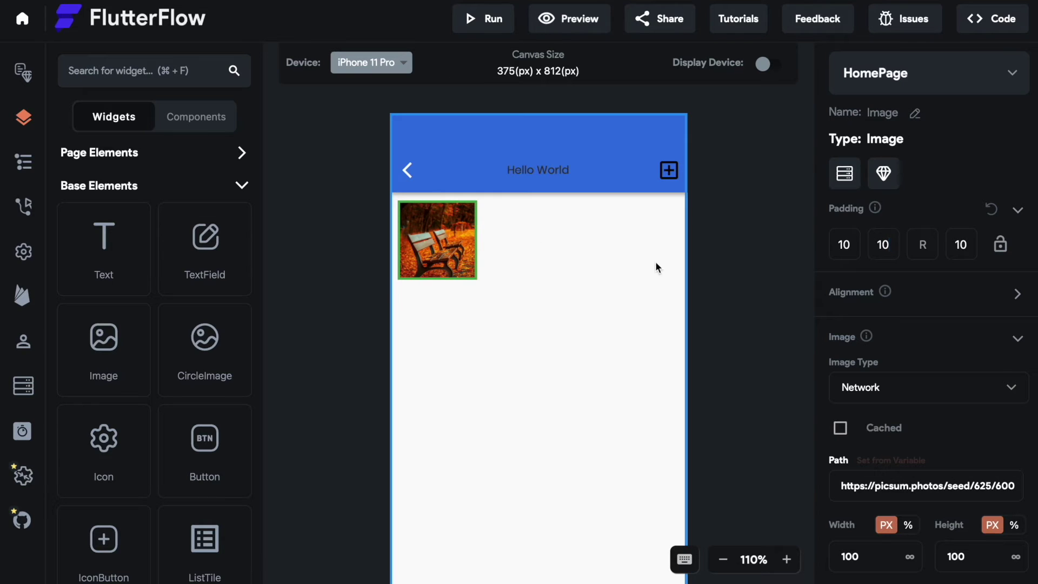
pyautogui.write('10')
# - Lock the image's four padding values together and set them all to 20
pyautogui.click(1005, 249)
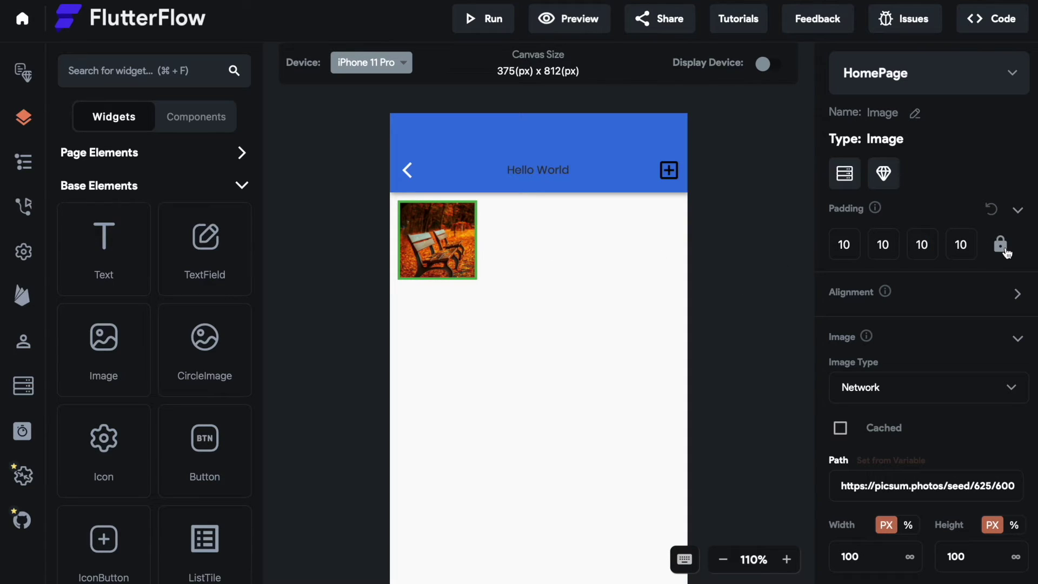
pyautogui.click(850, 245)
pyautogui.press('BackSpace')
pyautogui.press('BackSpace')
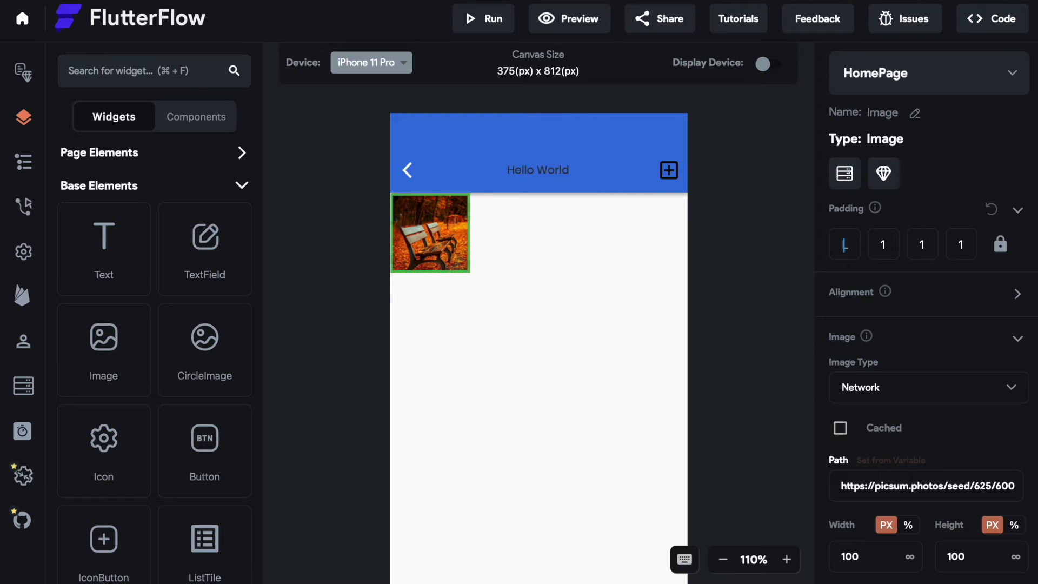
pyautogui.write('20')
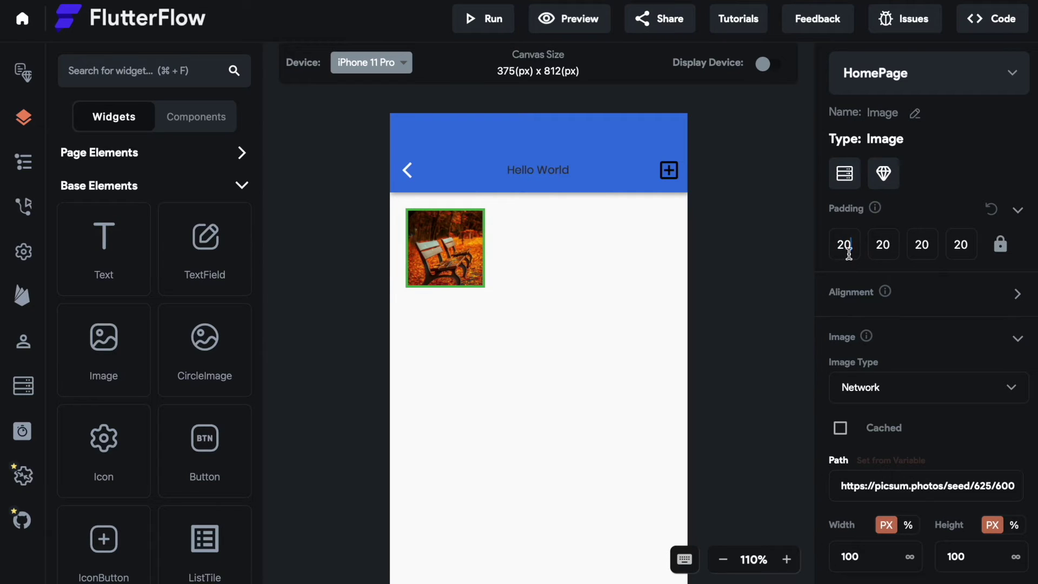
# - Set the image's locked padding to 0 on all sides and unlock the values
pyautogui.press('BackSpace')
pyautogui.press('BackSpace')
pyautogui.write('0')
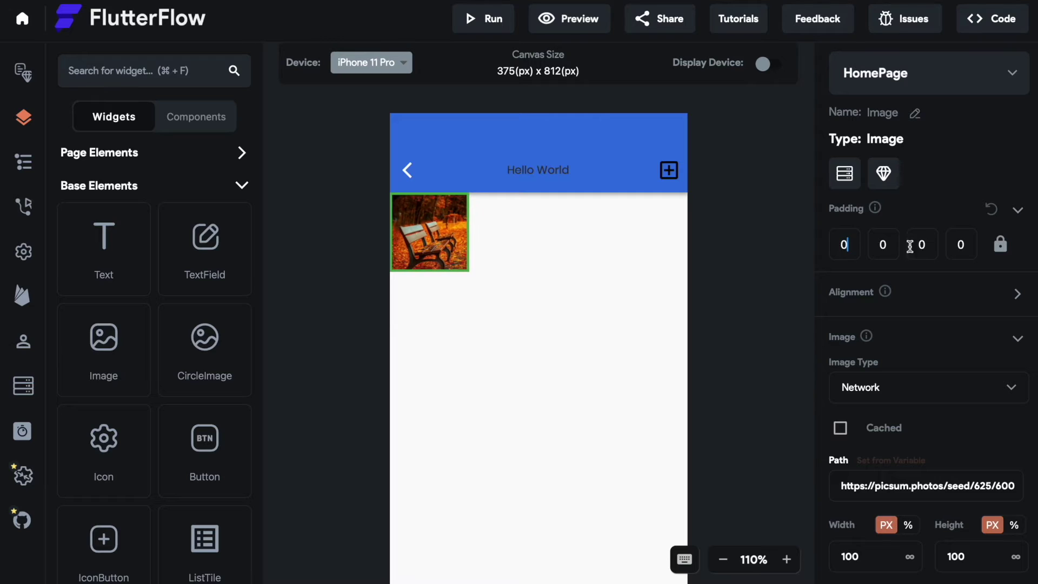
pyautogui.click(1000, 244)
# - Expand the image's alignment settings and set its horizontal alignment to 0
pyautogui.click(1016, 295)
pyautogui.scroll(-1, 925, 311)
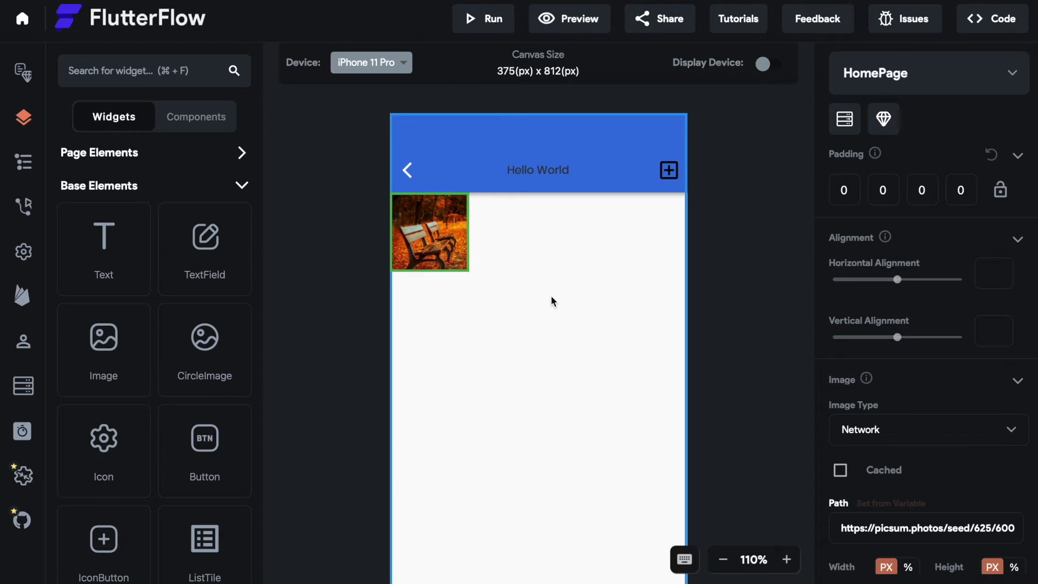
pyautogui.scroll(-3, 748, 329)
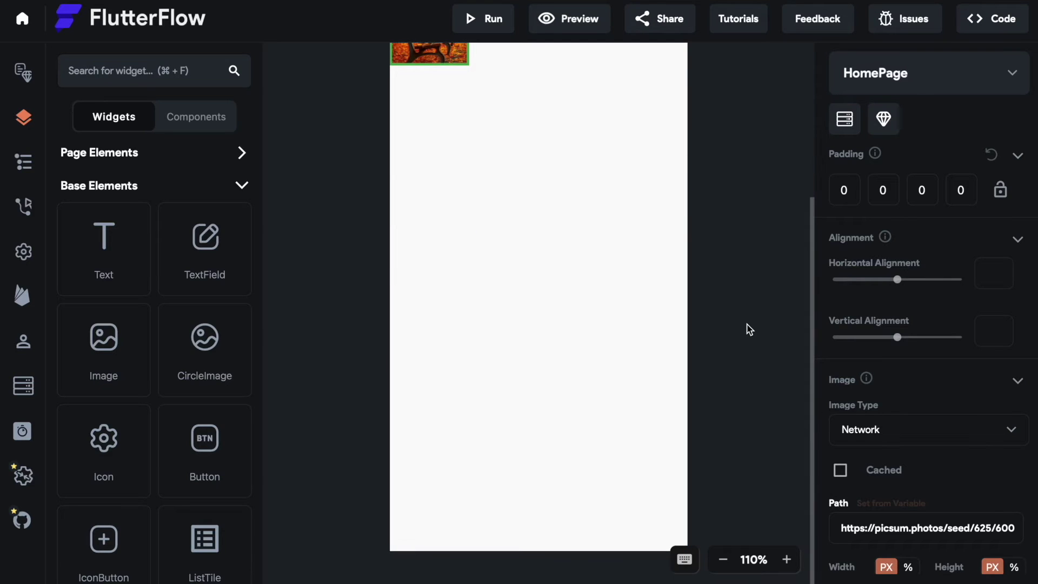
pyautogui.scroll(3, 749, 328)
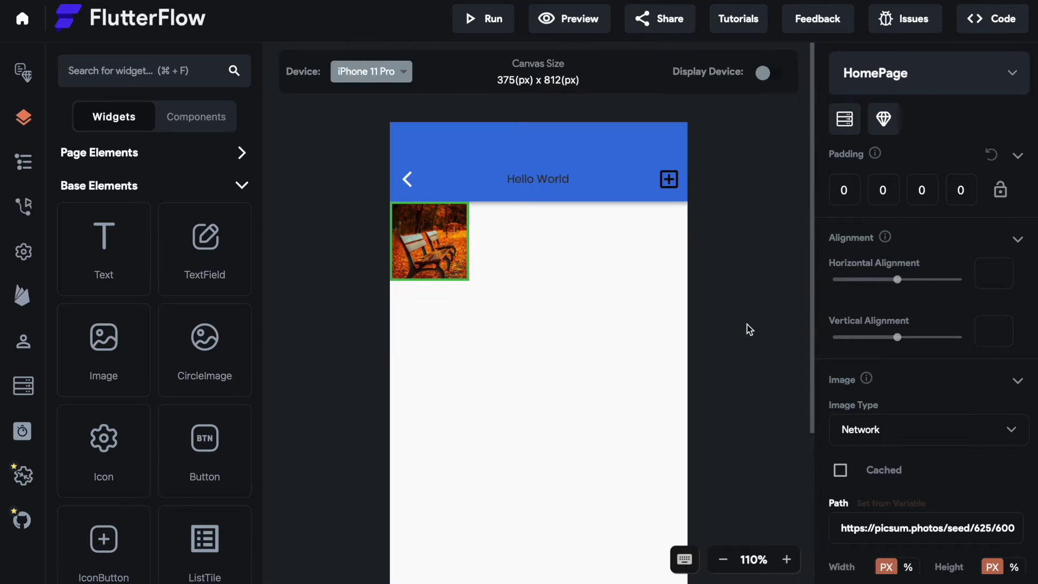
pyautogui.click(897, 279)
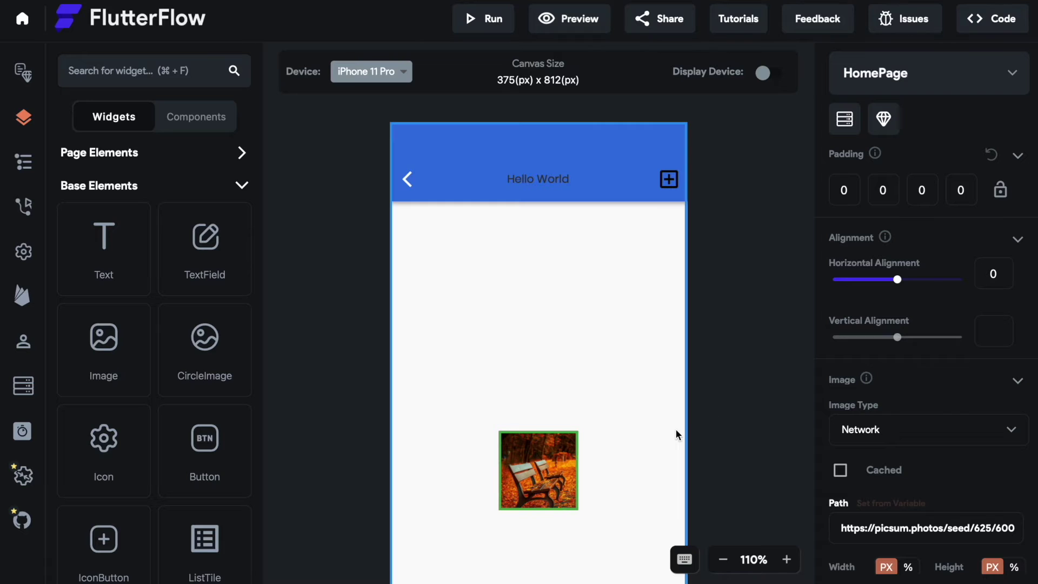
pyautogui.scroll(-2, 759, 449)
pyautogui.scroll(2, 757, 445)
pyautogui.scroll(-4, 756, 444)
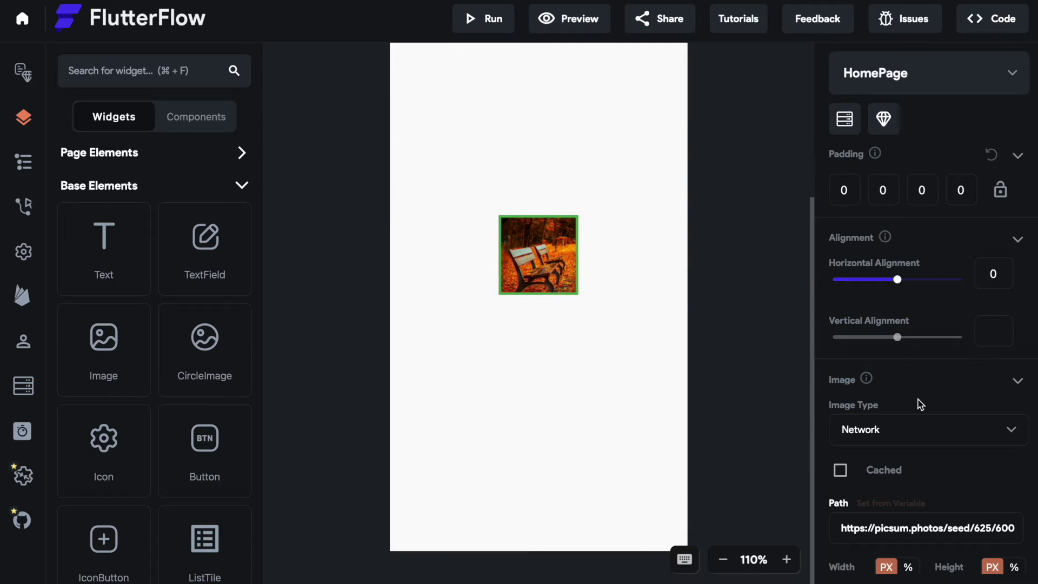
# - Set the image's vertical alignment to 0, followed by -1 to place it directly under the app bar
pyautogui.click(897, 339)
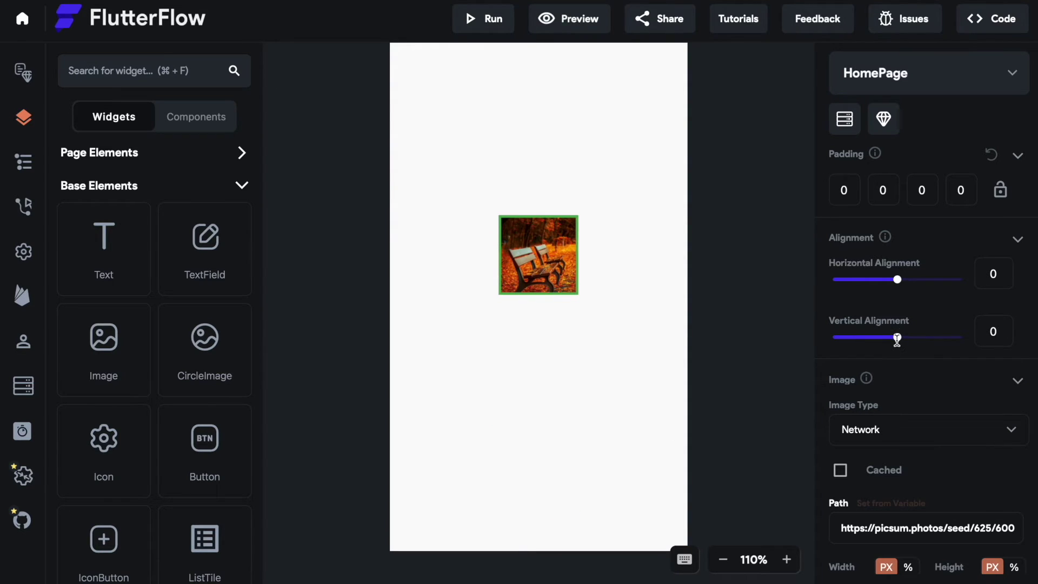
pyautogui.scroll(3, 731, 328)
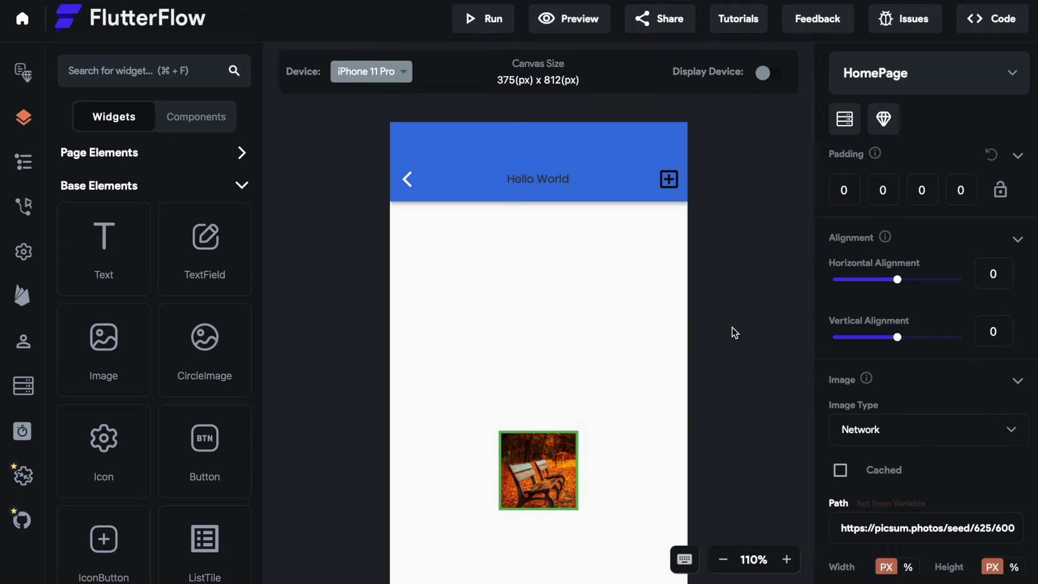
pyautogui.scroll(-3, 732, 327)
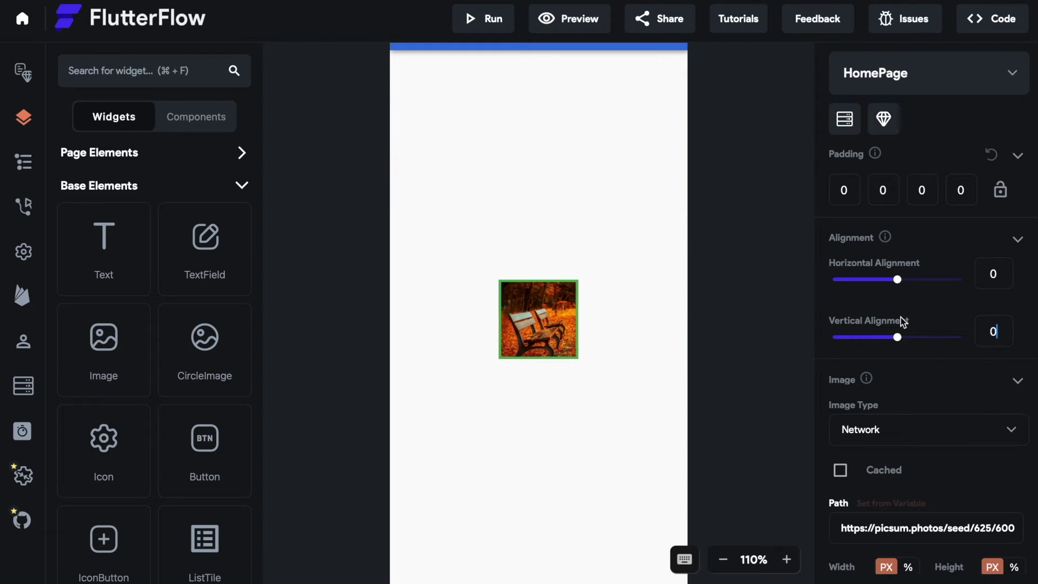
pyautogui.moveTo(897, 337); pyautogui.dragTo(830, 337)
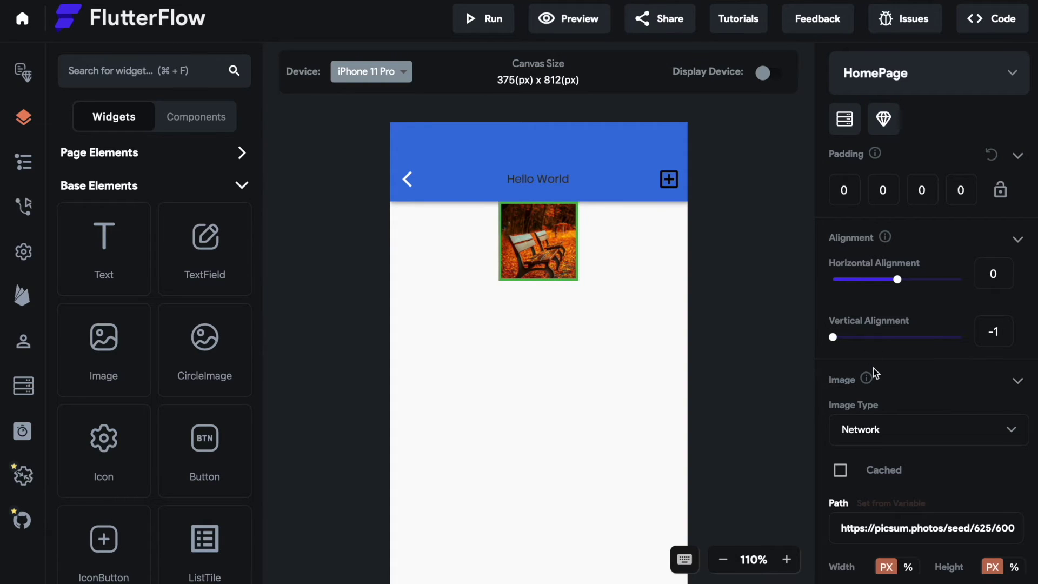
# - Clear the image's vertical and horizontal alignment values and collapse the alignment settings
pyautogui.doubleClick(994, 331)
pyautogui.press('BackSpace')
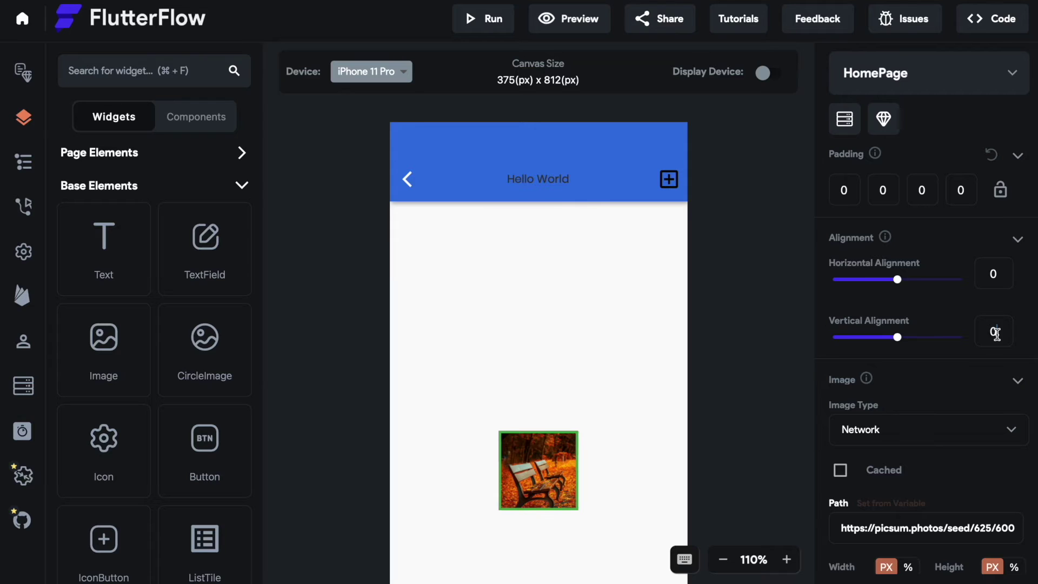
pyautogui.doubleClick(999, 282)
pyautogui.press('BackSpace')
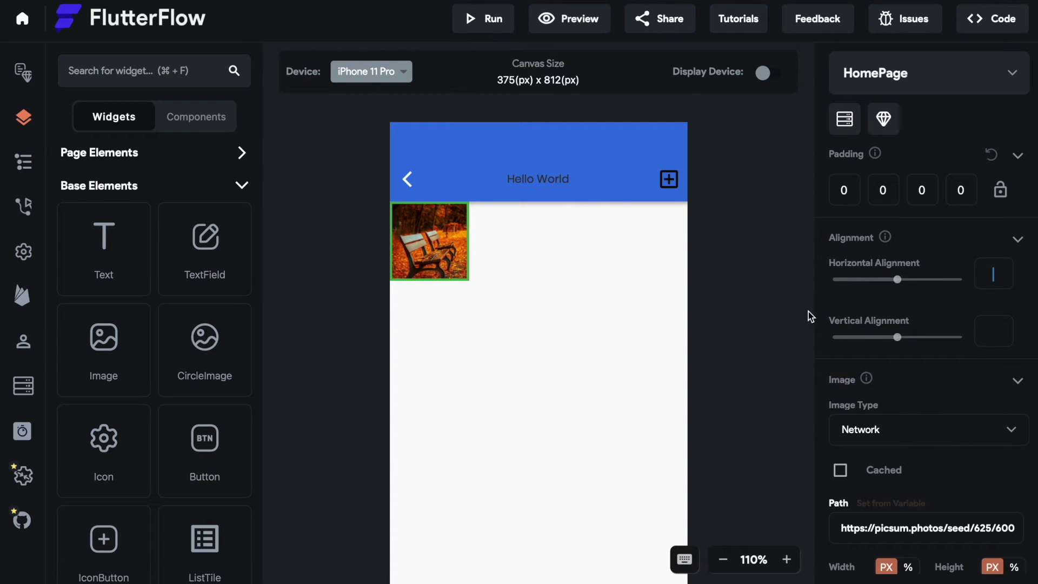
pyautogui.click(1015, 239)
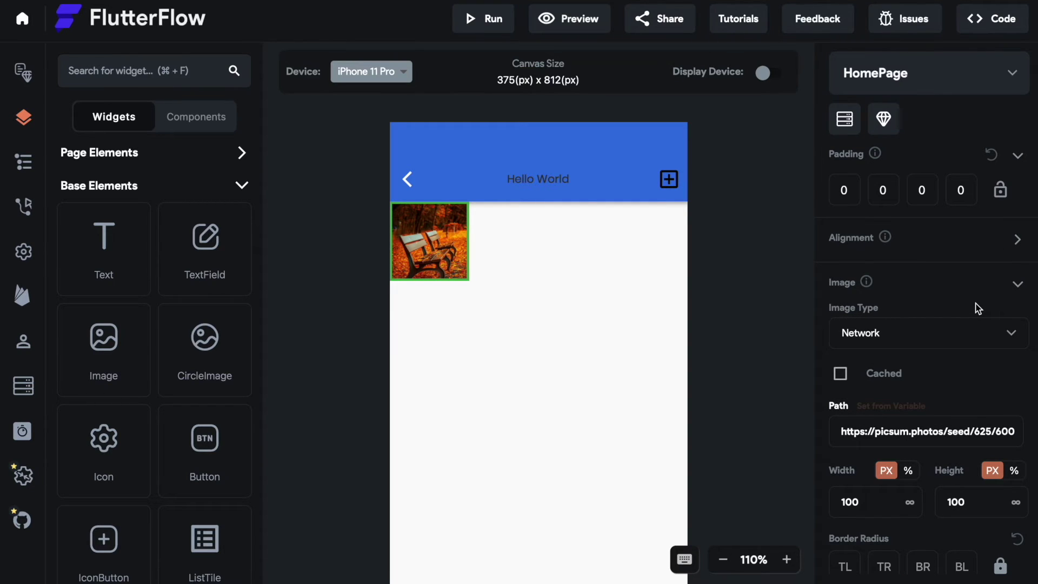
# - Turn caching on for the network image and switch it off again
pyautogui.scroll(-3, 979, 309)
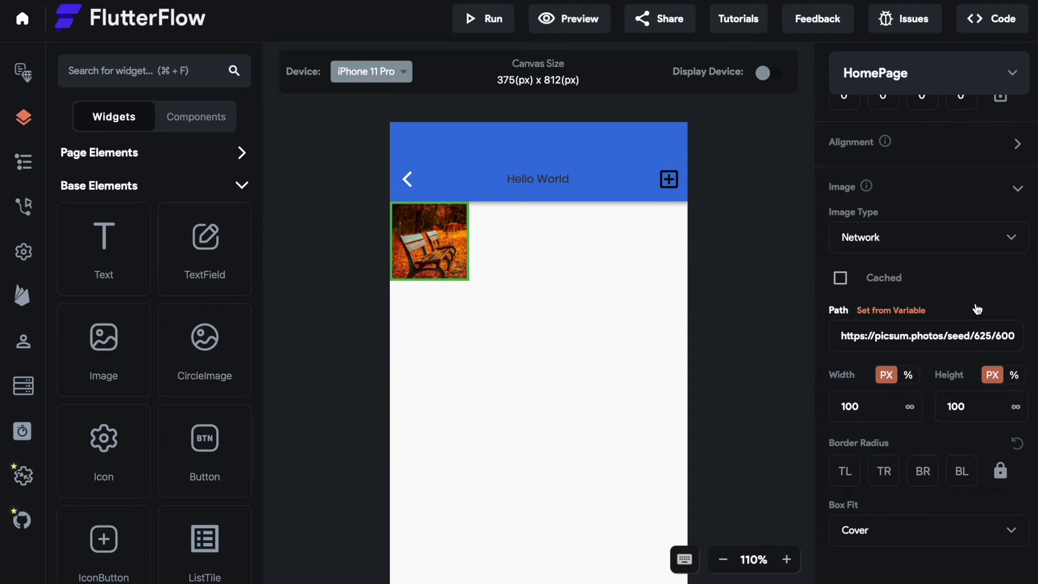
pyautogui.click(925, 235)
pyautogui.click(811, 233)
pyautogui.click(839, 286)
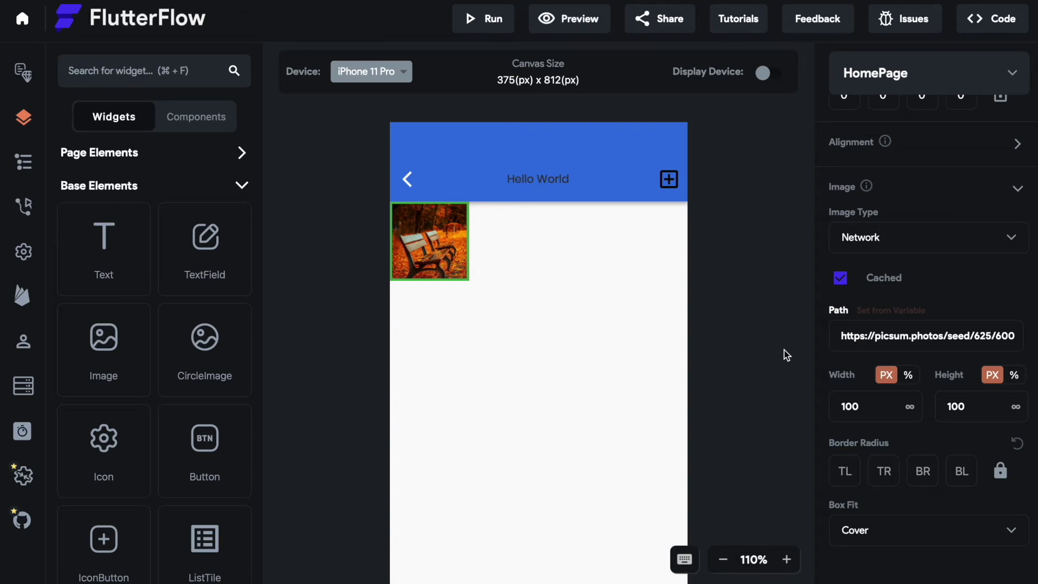
pyautogui.click(840, 278)
# - Switch the image type to Asset and back to Network
pyautogui.click(851, 255)
pyautogui.click(855, 286)
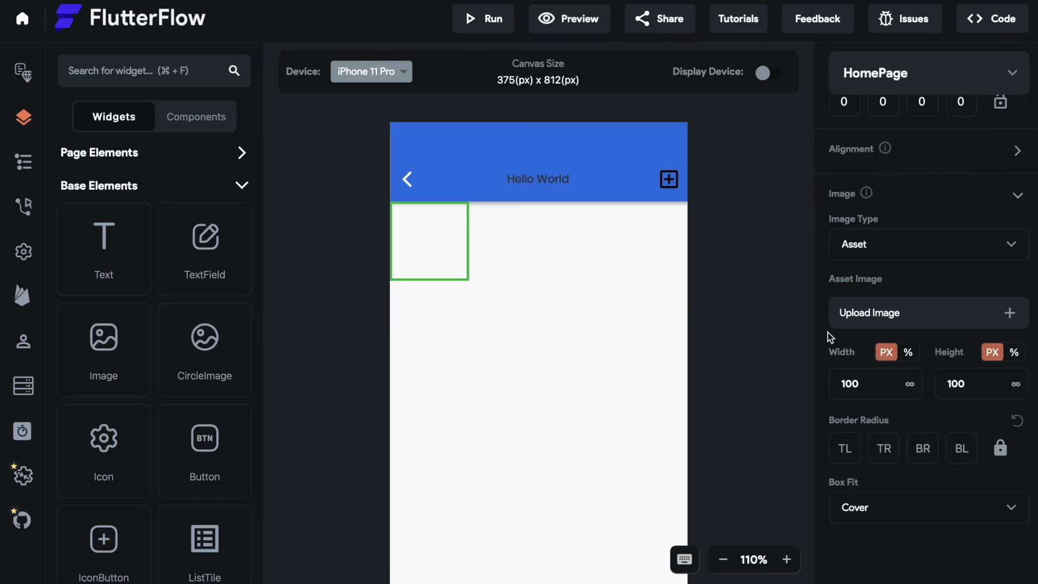
pyautogui.click(866, 246)
pyautogui.click(877, 217)
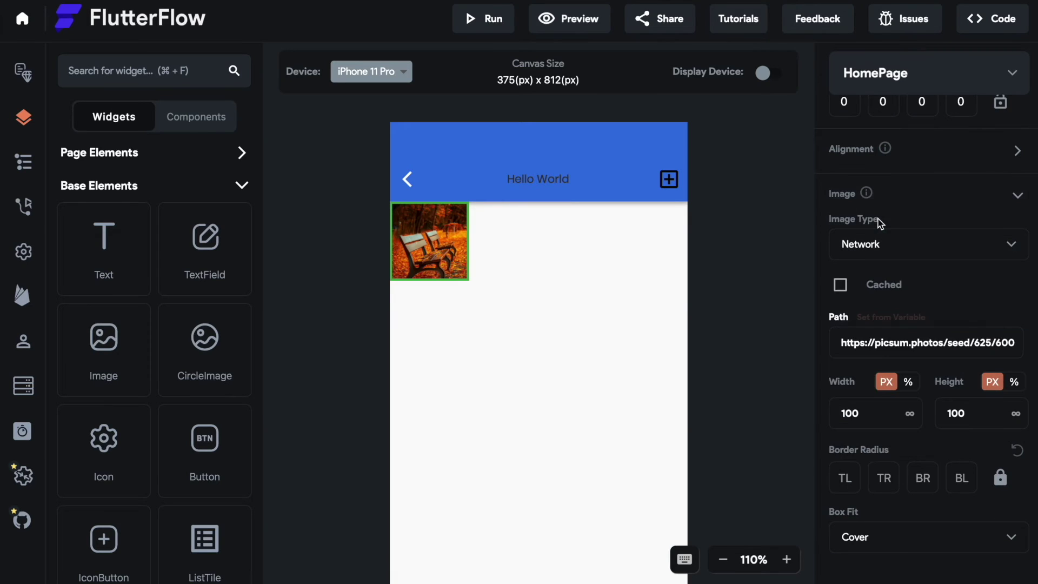
# - Set the image's width to 150 px
pyautogui.scroll(-2, 800, 323)
pyautogui.scroll(-1, 967, 419)
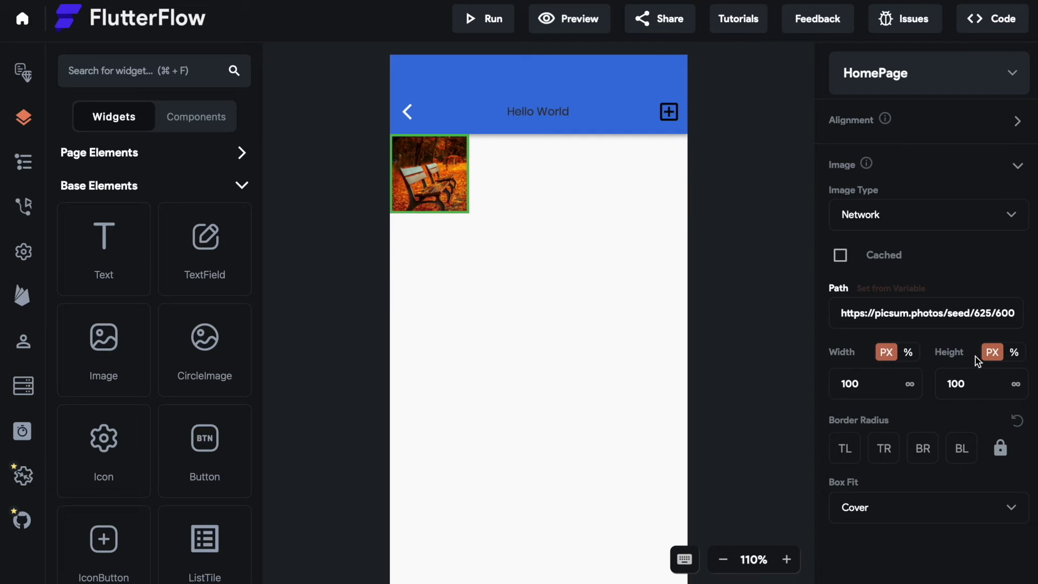
pyautogui.click(874, 390)
pyautogui.press('BackSpace')
pyautogui.press('BackSpace')
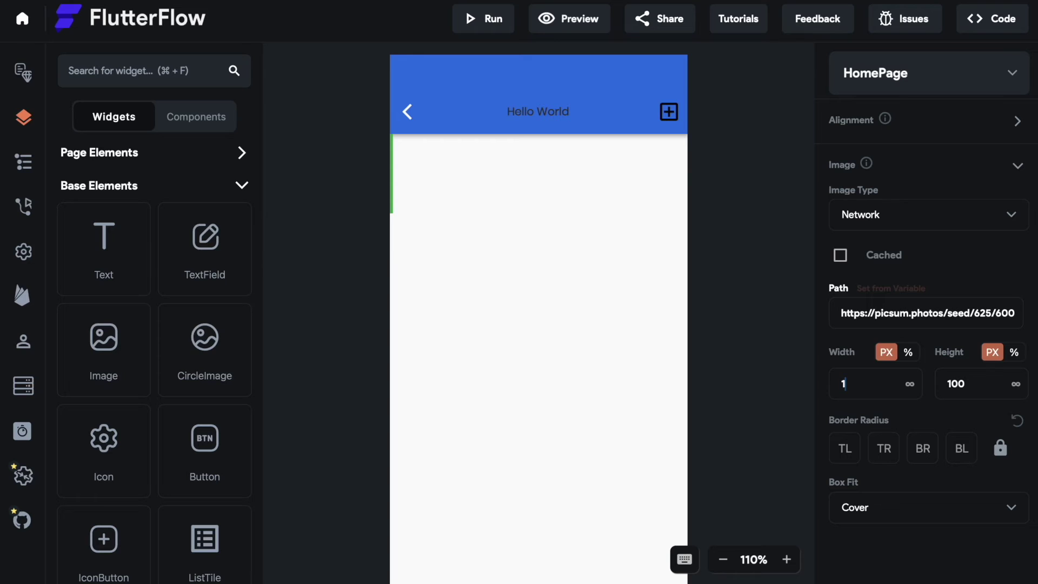
pyautogui.write('50')
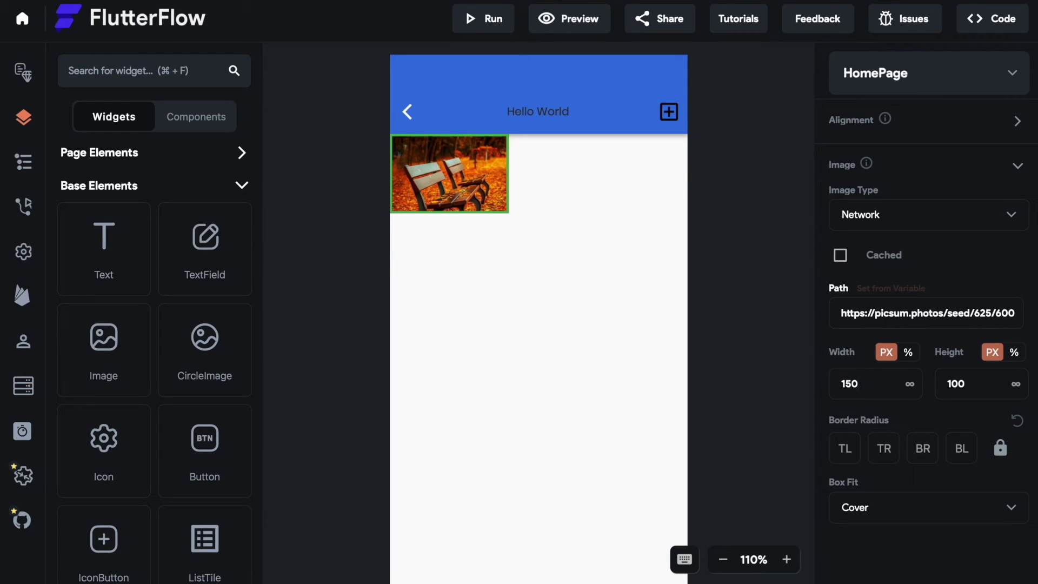
# - Set both the width and height of the image to 200 px
pyautogui.press('BackSpace')
pyautogui.press('BackSpace')
pyautogui.press('BackSpace')
pyautogui.write('200')
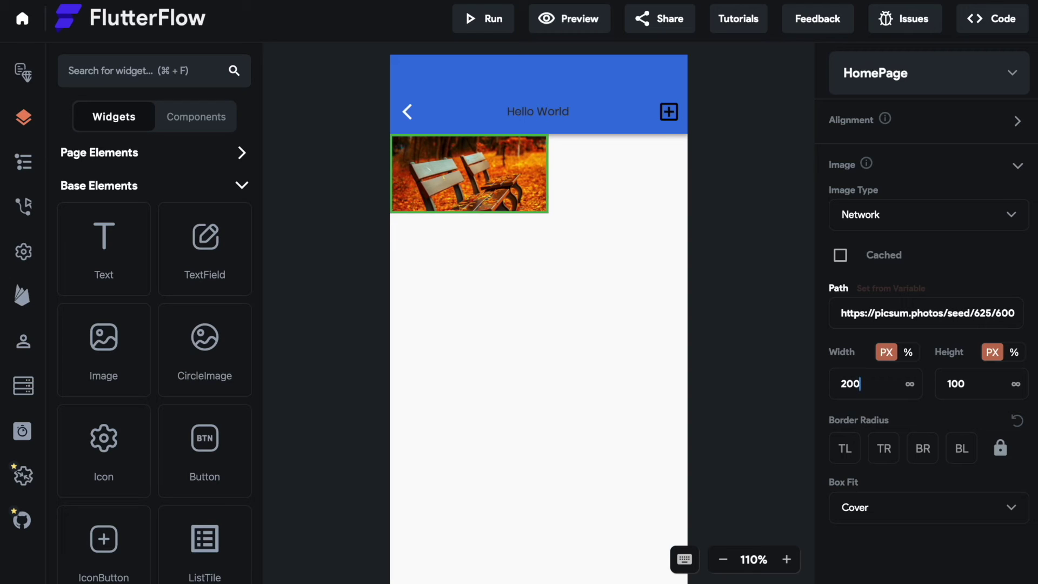
pyautogui.click(972, 388)
pyautogui.press('BackSpace')
pyautogui.press('BackSpace')
pyautogui.press('BackSpace')
pyautogui.write('200')
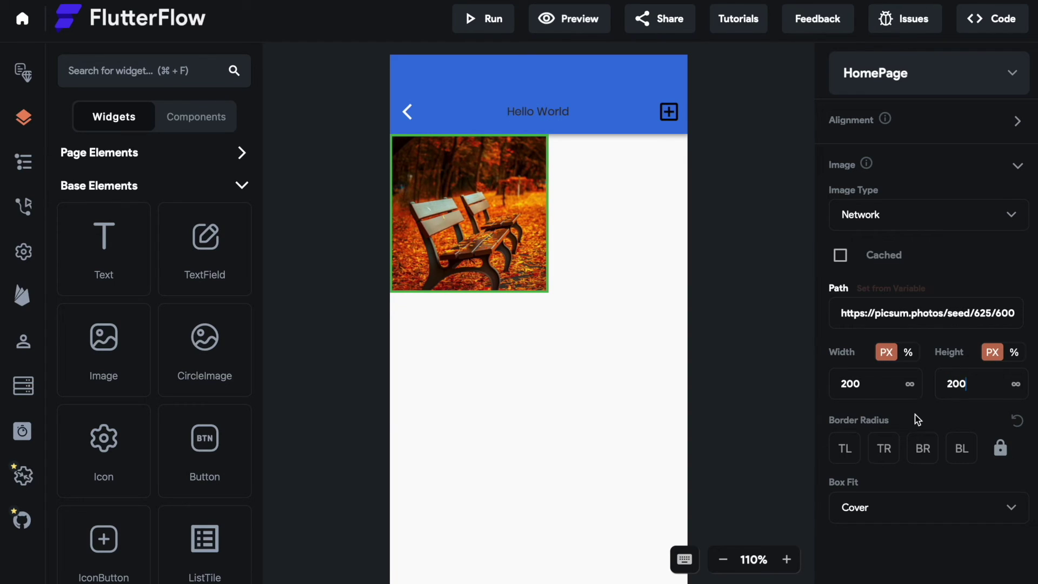
# - Make the image's width and height infinite and examine how it fills the page
pyautogui.click(910, 384)
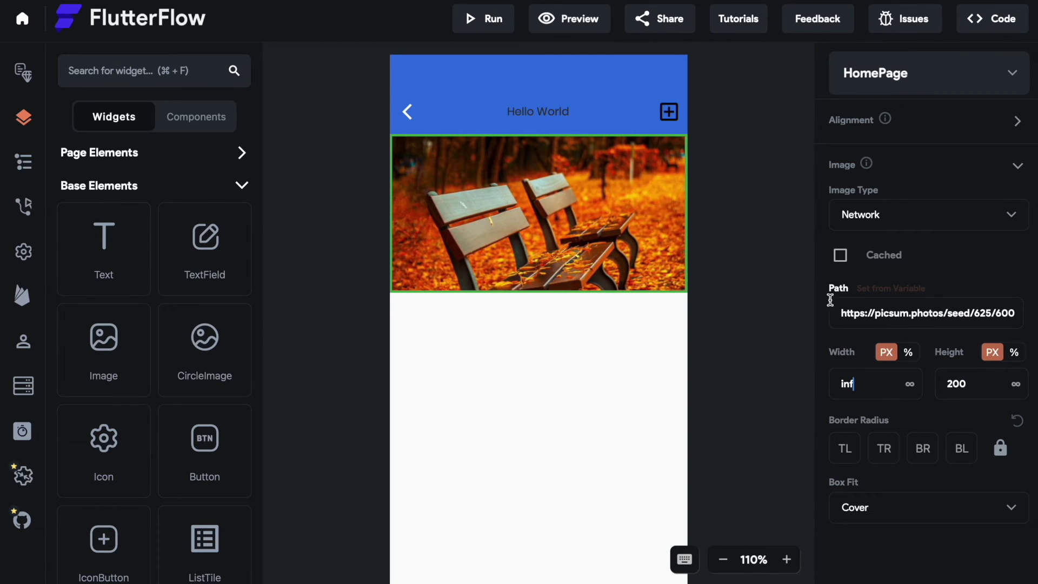
pyautogui.click(1016, 384)
pyautogui.scroll(3, 754, 377)
pyautogui.scroll(-3, 753, 378)
pyautogui.scroll(3, 753, 377)
pyautogui.scroll(-3, 754, 377)
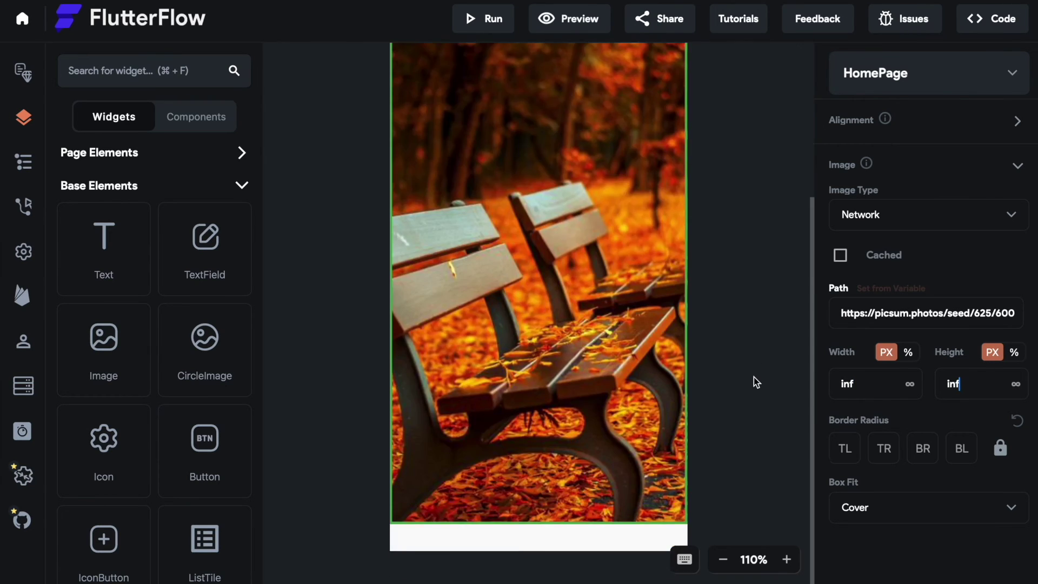
# - Replace the infinite dimensions with a width and height of 100 px for the image
pyautogui.scroll(3, 754, 377)
pyautogui.click(870, 384)
pyautogui.press('BackSpace')
pyautogui.press('BackSpace')
pyautogui.press('BackSpace')
pyautogui.write('100')
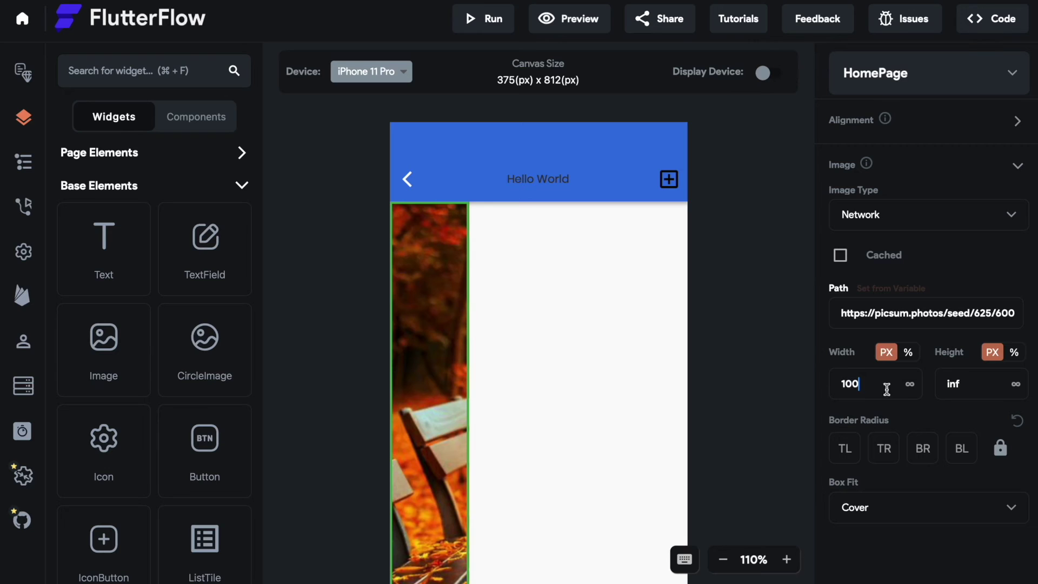
pyautogui.click(966, 383)
pyautogui.press('BackSpace')
pyautogui.press('BackSpace')
pyautogui.press('BackSpace')
pyautogui.write('100')
pyautogui.scroll(1, 966, 383)
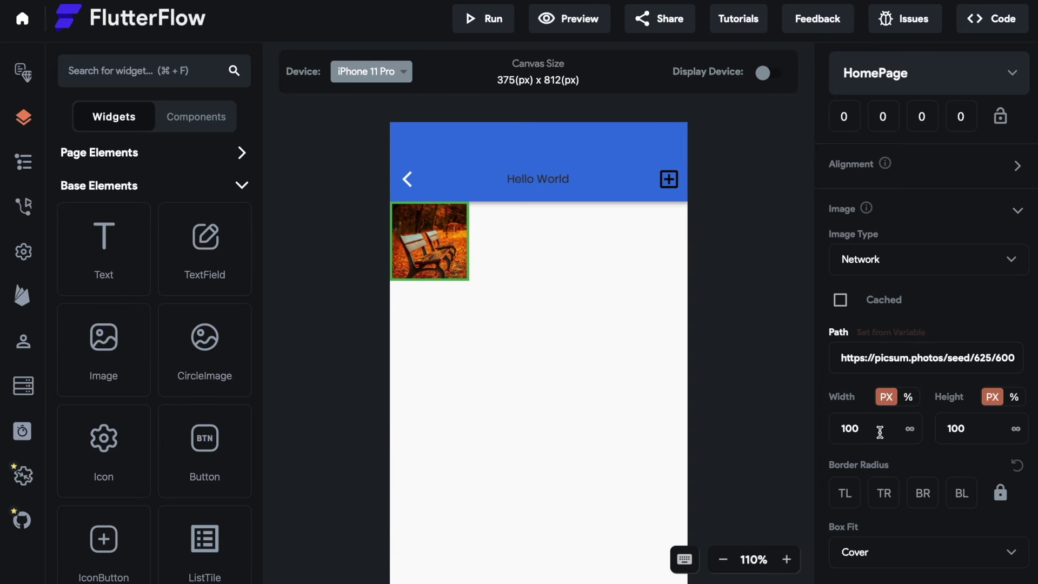
# - Check the page on the Pixel 3a and Galaxy S20+ canvases, return to iPhone 11 Pro and reselect the image
pyautogui.click(407, 73)
pyautogui.click(396, 140)
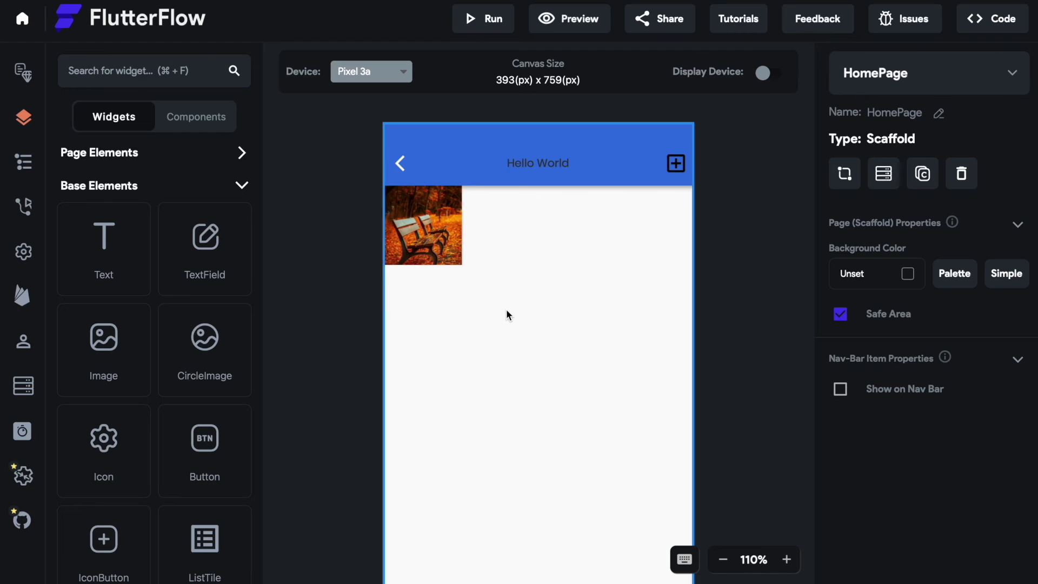
pyautogui.click(404, 72)
pyautogui.click(395, 91)
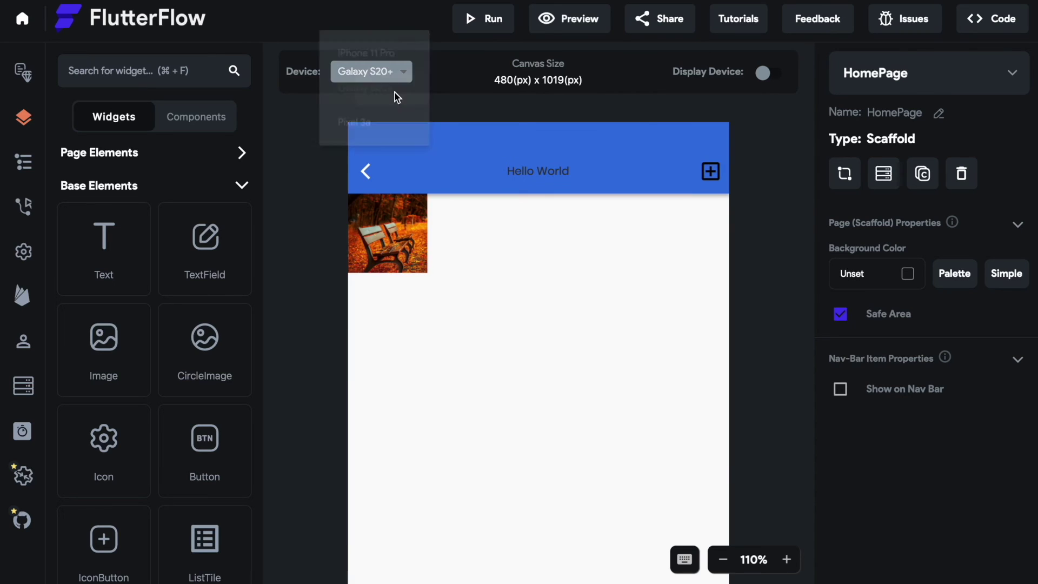
pyautogui.click(385, 76)
pyautogui.click(386, 52)
pyautogui.click(429, 241)
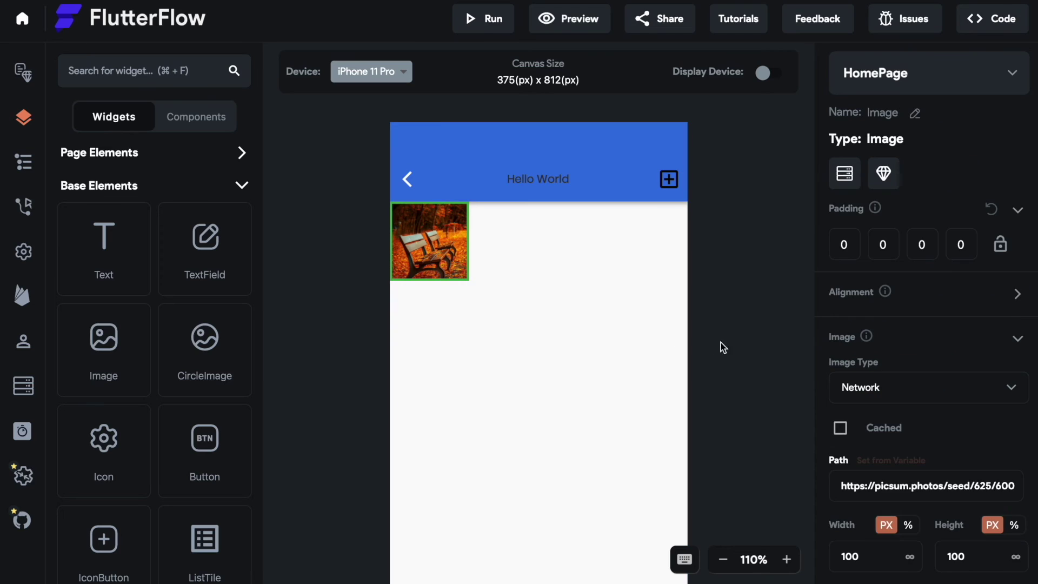
# - Switch the image's width and height units to percent and set both to 50
pyautogui.scroll(-2, 887, 481)
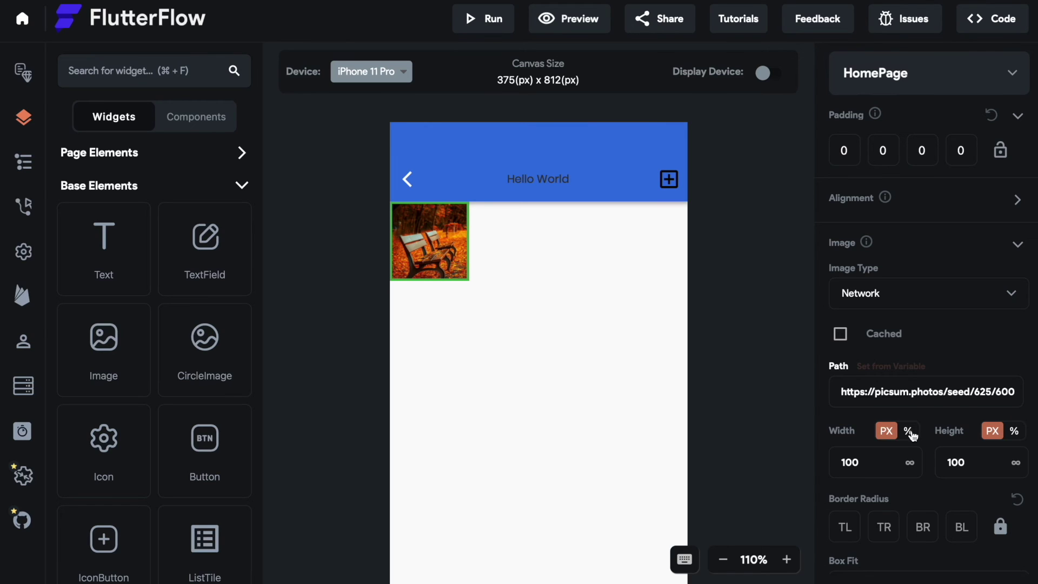
pyautogui.click(913, 435)
pyautogui.click(881, 450)
pyautogui.write('50')
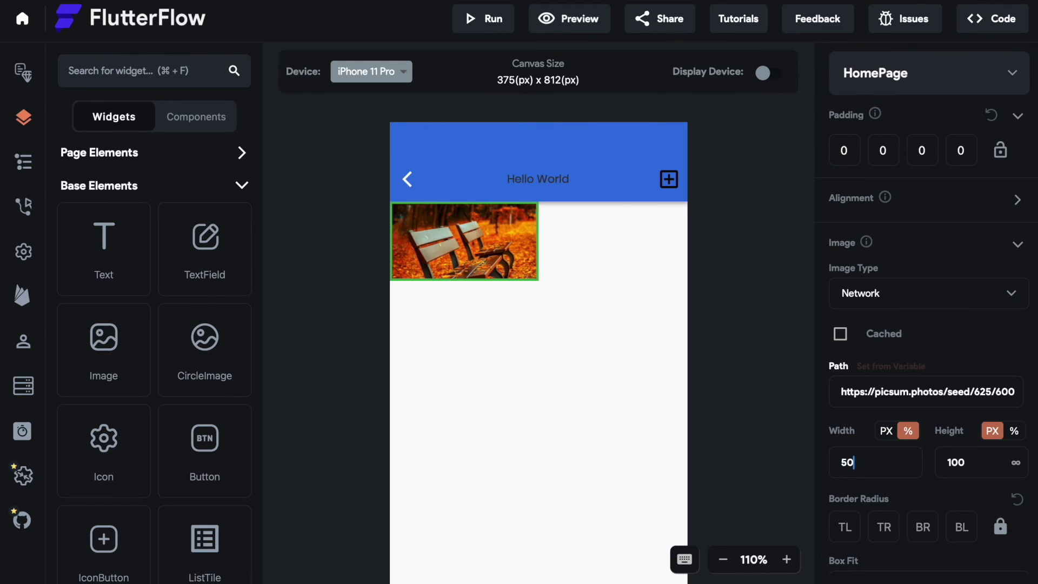
pyautogui.click(1015, 431)
pyautogui.click(989, 450)
pyautogui.write('50')
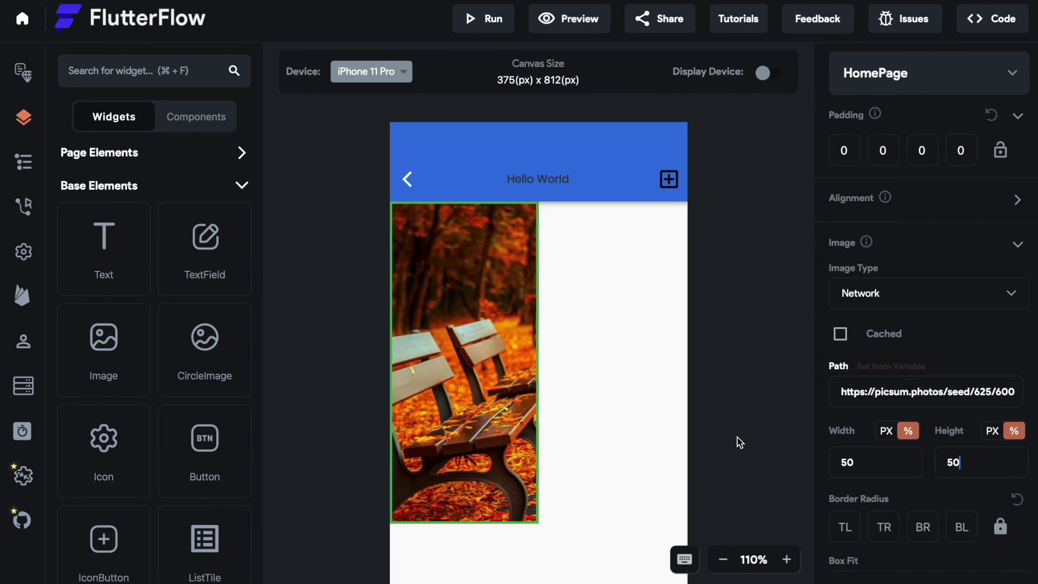
# - Examine the percentage-sized image on the page, check it on the Galaxy S20+ canvas and return to iPhone 11 Pro
pyautogui.scroll(-3, 736, 440)
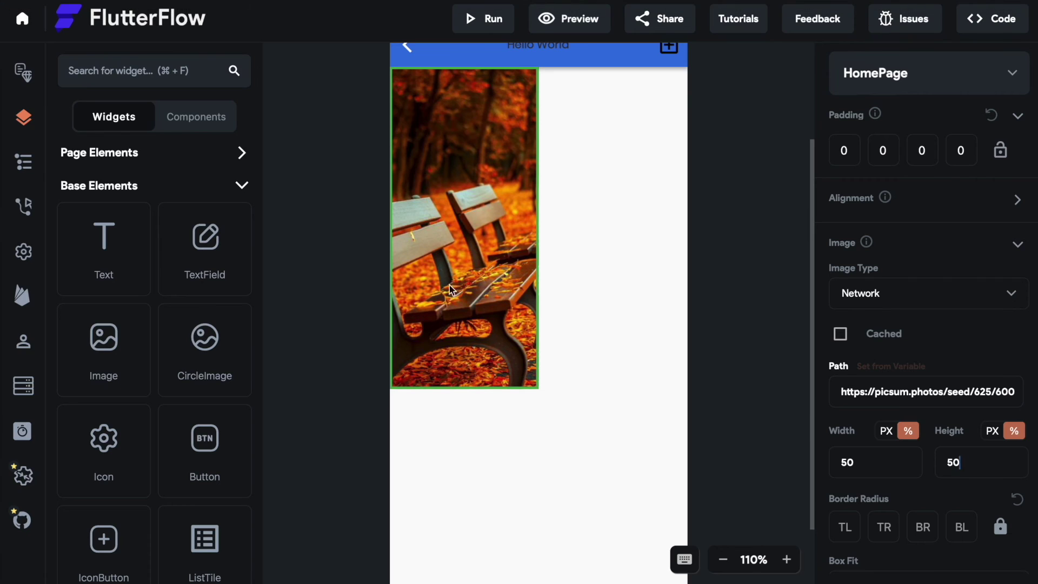
pyautogui.scroll(3, 695, 242)
pyautogui.click(363, 71)
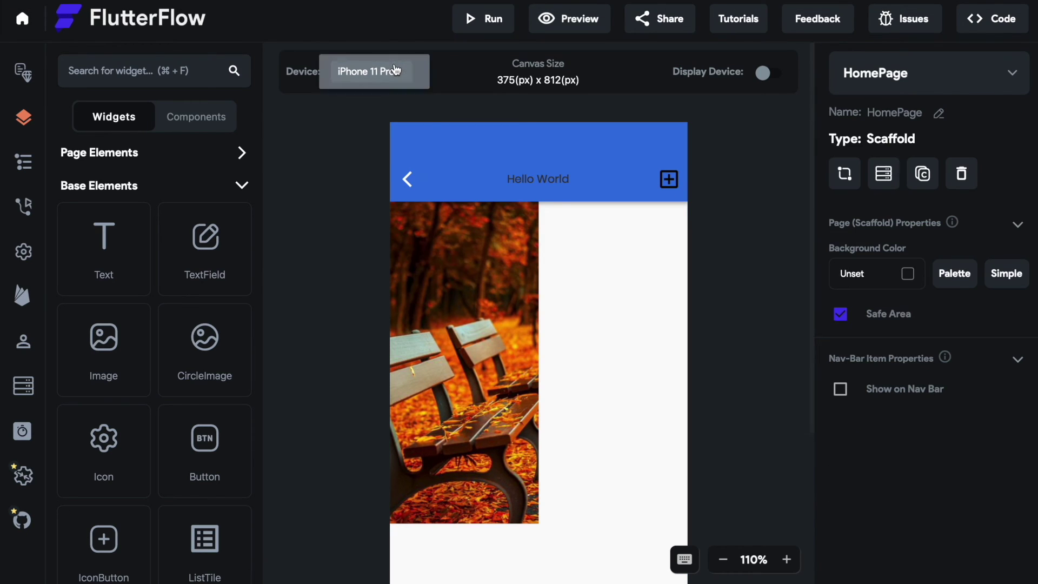
pyautogui.click(389, 105)
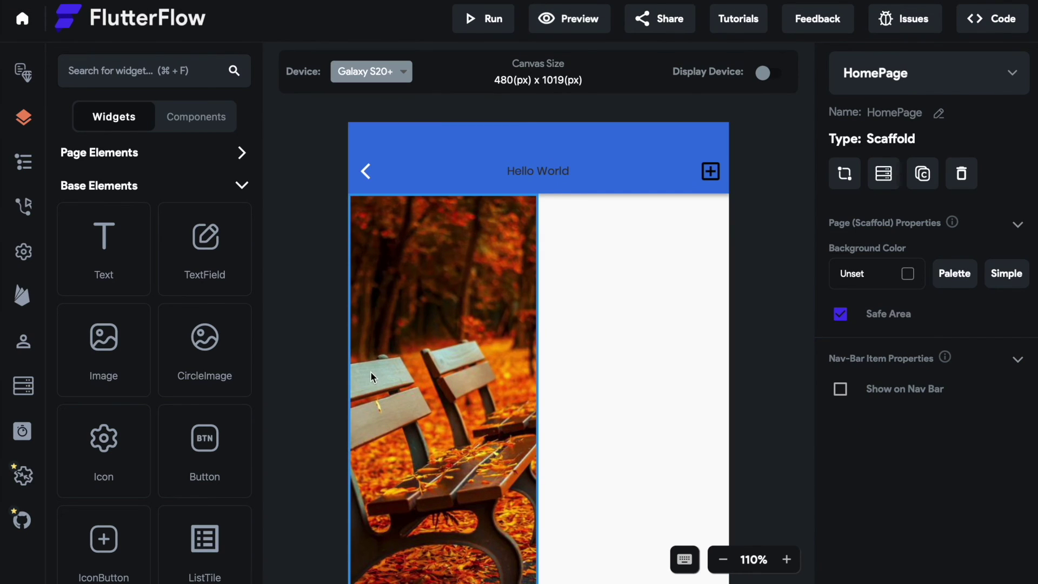
pyautogui.click(379, 75)
pyautogui.click(378, 54)
# - Replace the percentage dimensions with a width and height of 100 px for the image
pyautogui.click(881, 380)
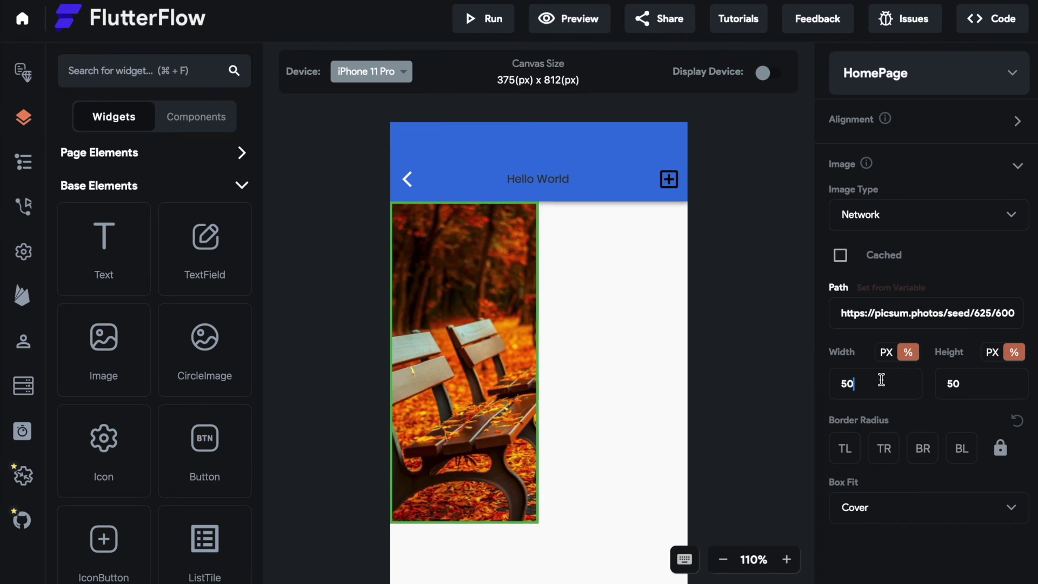
pyautogui.press('BackSpace')
pyautogui.press('BackSpace')
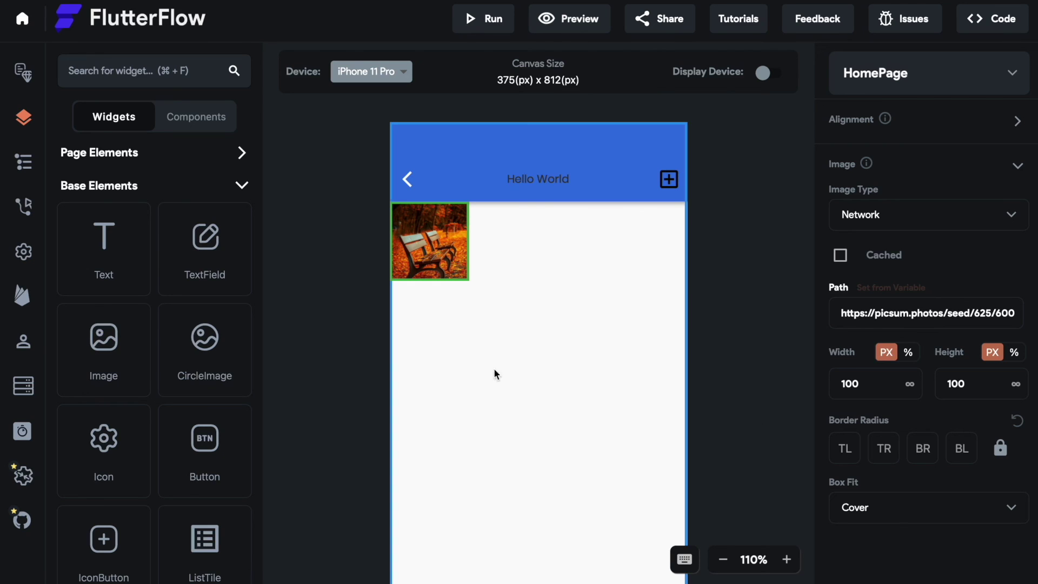
# - Set the image's border radius to 10 on all four corners and examine the rounding at 200% zoom
pyautogui.click(788, 558)
pyautogui.click(788, 559)
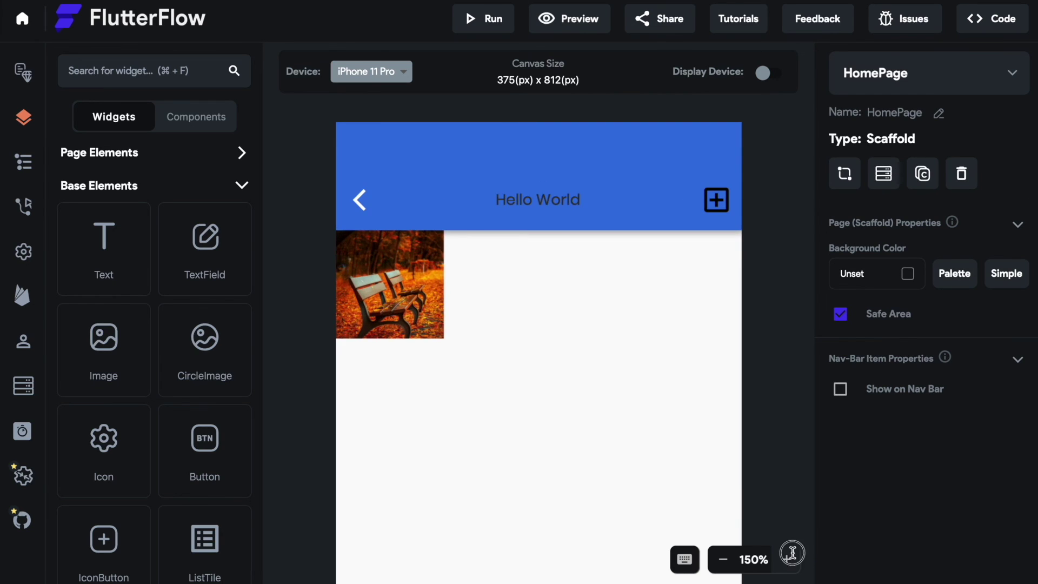
pyautogui.click(788, 559)
pyautogui.click(297, 316)
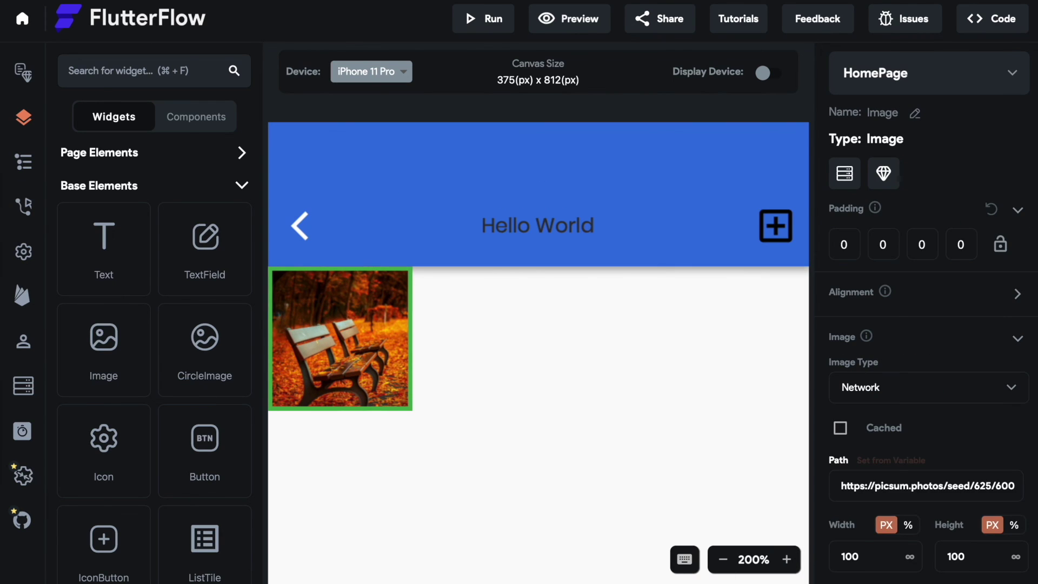
pyautogui.scroll(-3, 899, 480)
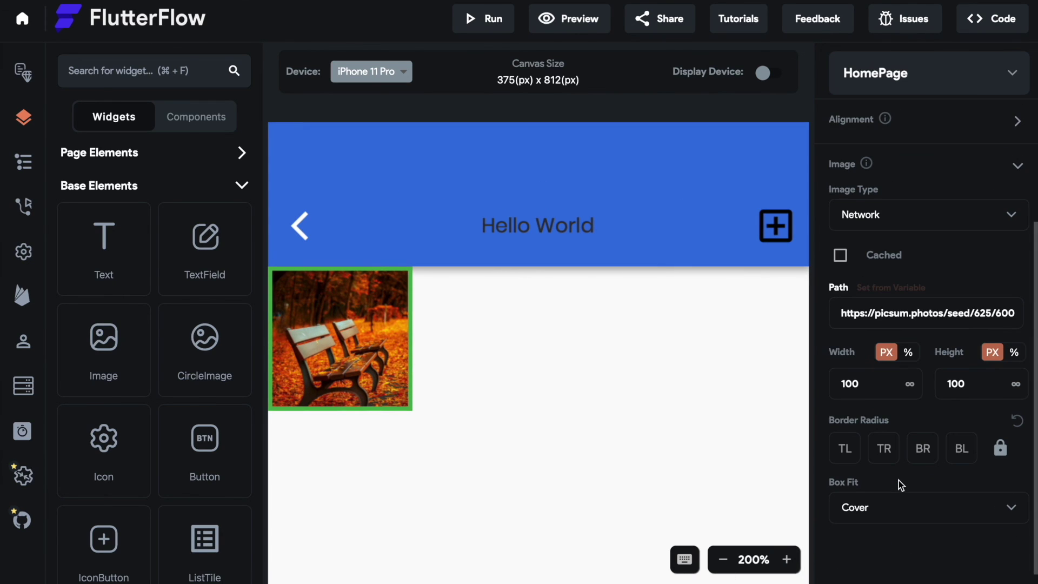
pyautogui.click(834, 450)
pyautogui.write('10')
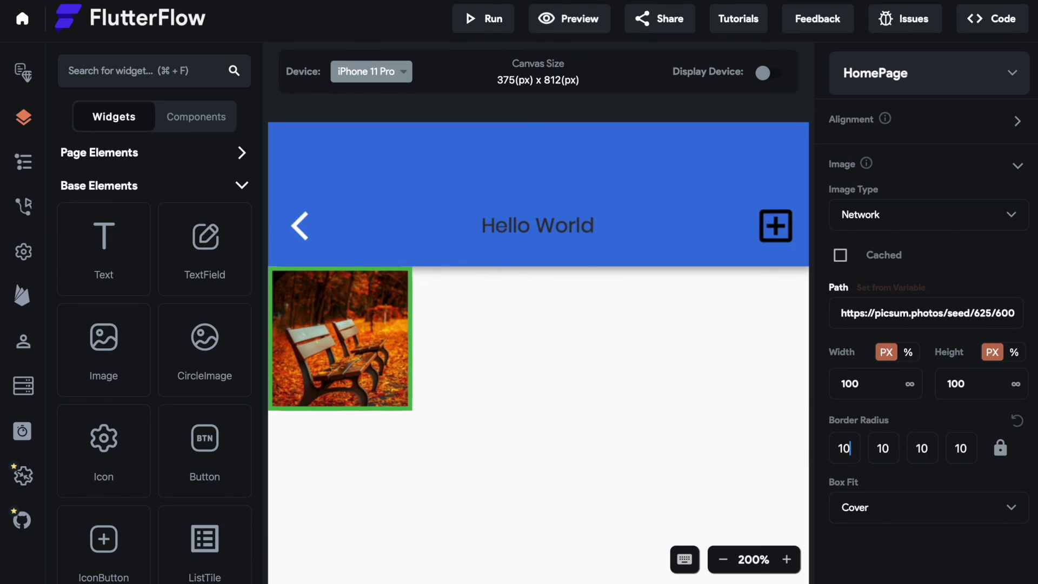
pyautogui.click(552, 397)
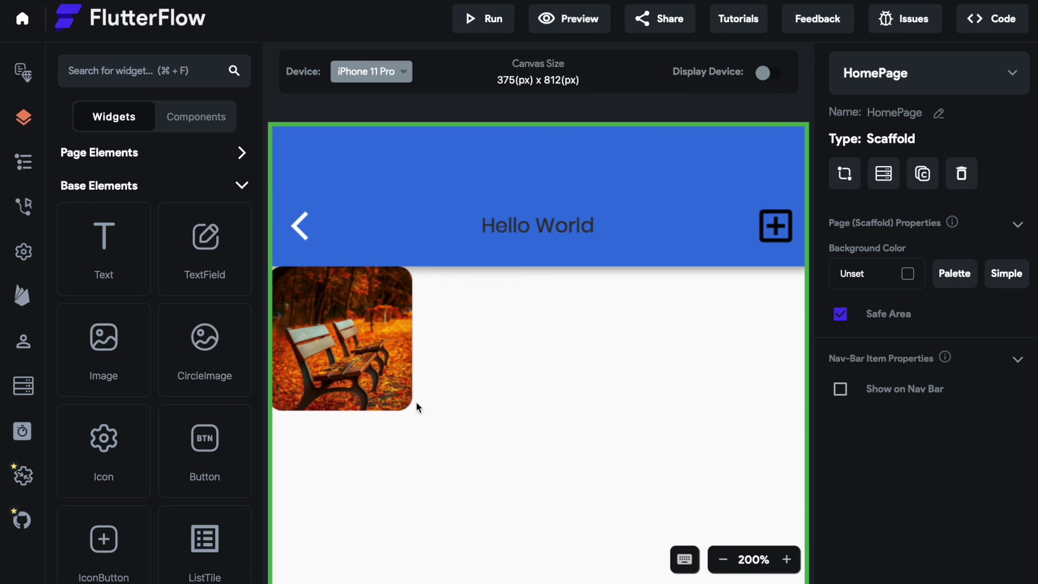
# - Increase the image's border radius to 25 on all four corners and deselect it to examine the rounding
pyautogui.click(381, 400)
pyautogui.scroll(-3, 924, 487)
pyautogui.doubleClick(853, 448)
pyautogui.write('25')
pyautogui.click(618, 296)
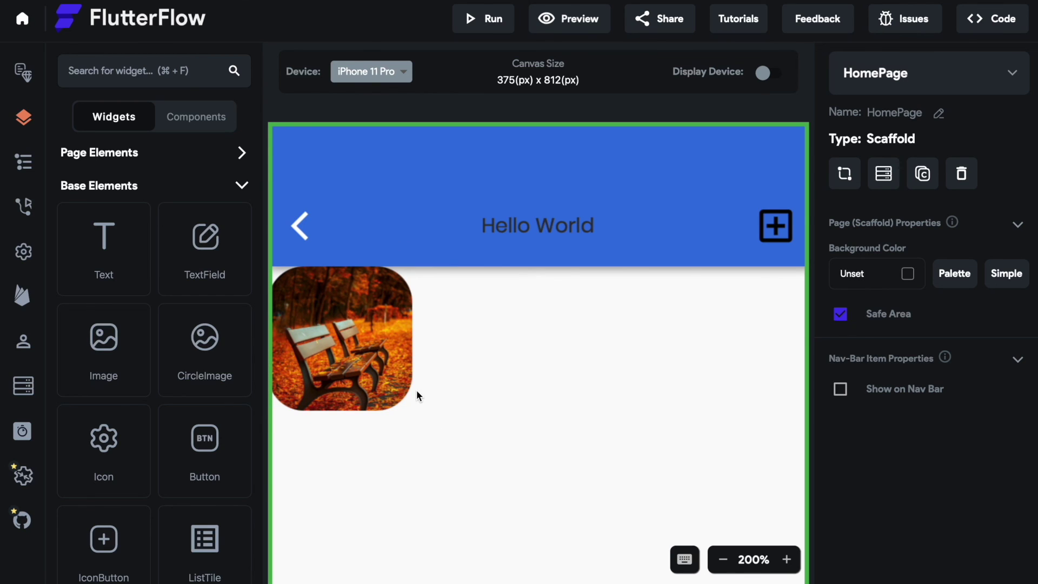
# - Set the image's border radius to 0 on all four corners and review the Box Fit options, keeping Cover
pyautogui.click(383, 374)
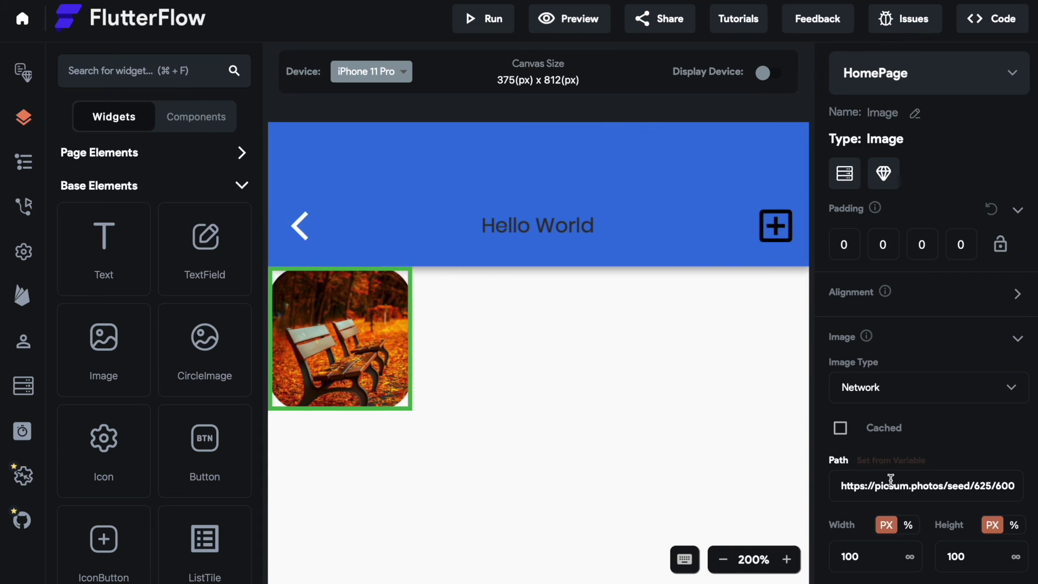
pyautogui.scroll(-3, 892, 480)
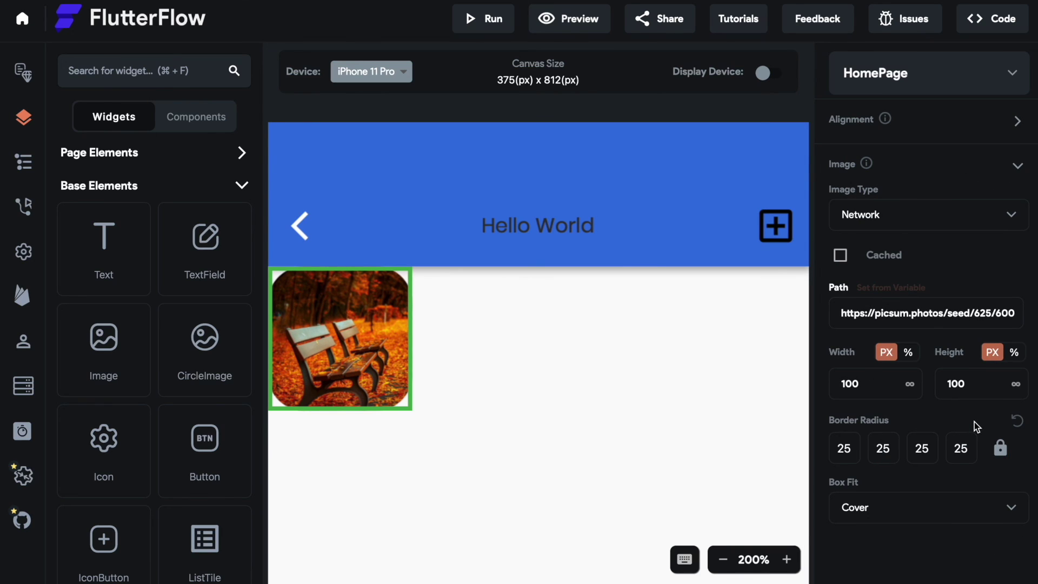
pyautogui.click(856, 447)
pyautogui.press('BackSpace')
pyautogui.press('BackSpace')
pyautogui.write('0')
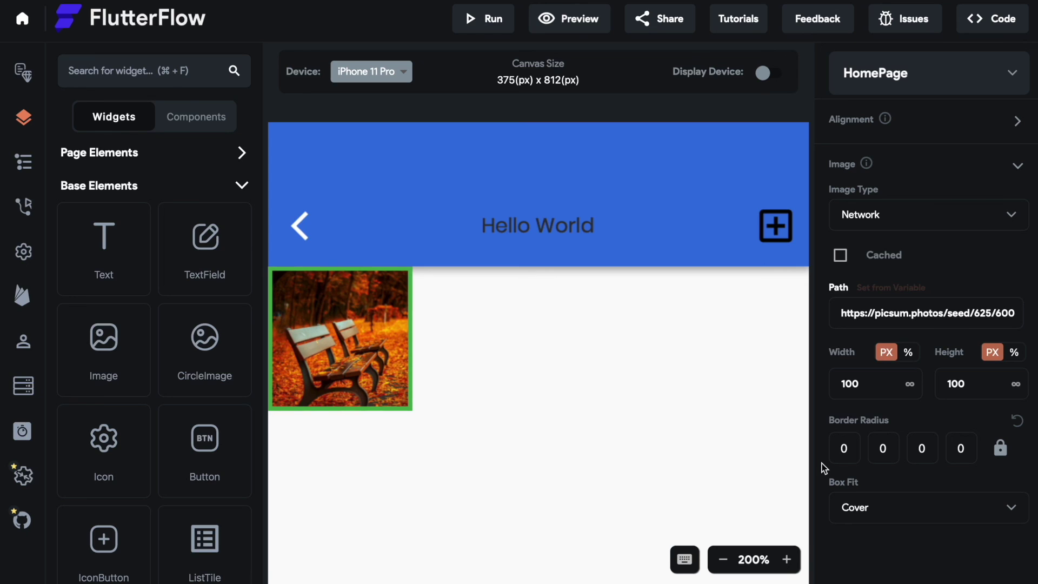
pyautogui.click(864, 506)
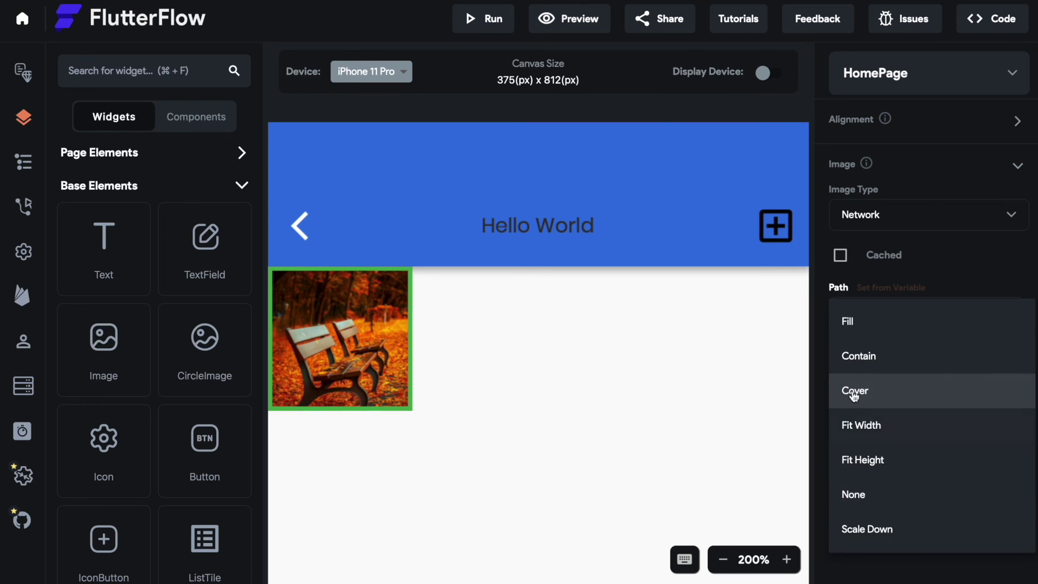
pyautogui.click(854, 554)
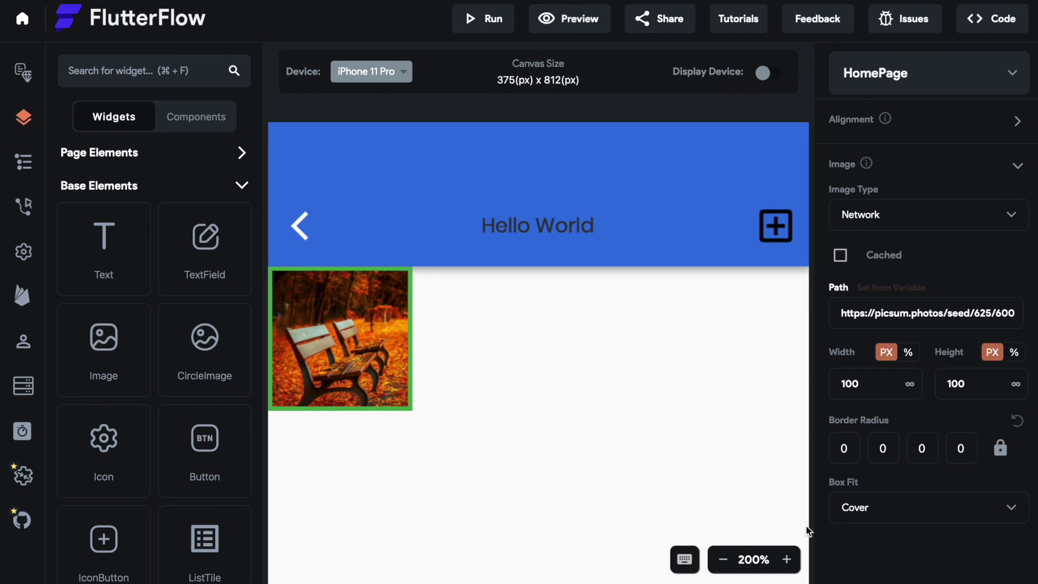